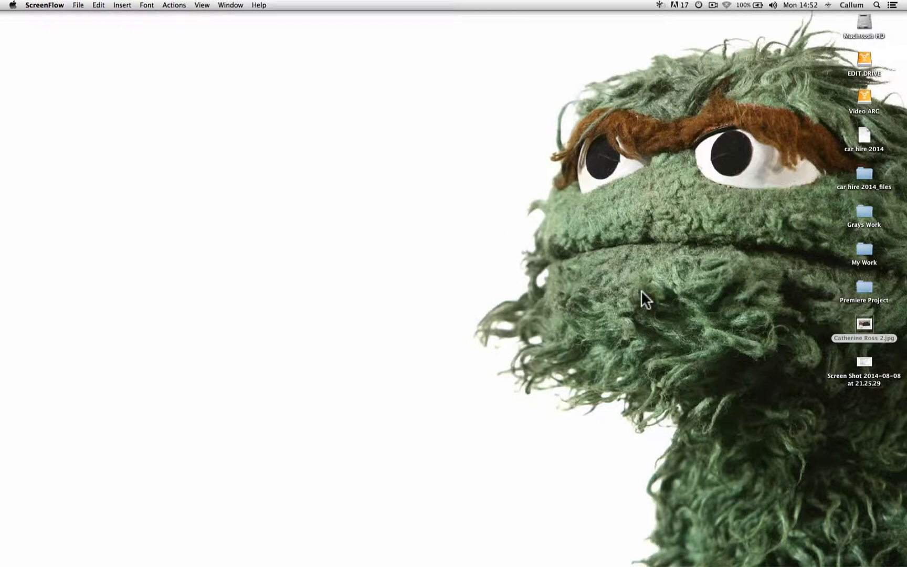
Step: Open the Exports folder inside the Premiere Project folder on the desktop
left_click(863, 283)
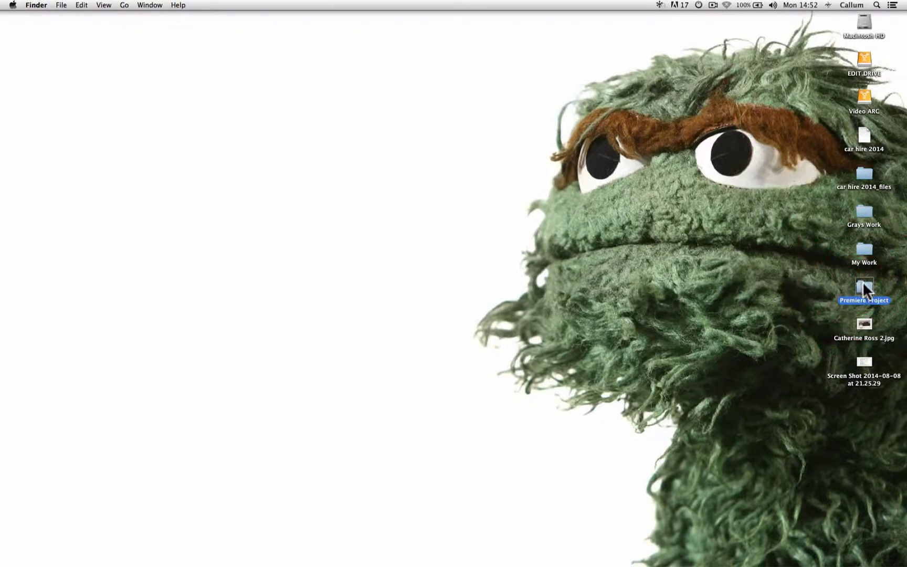
double_click(862, 281)
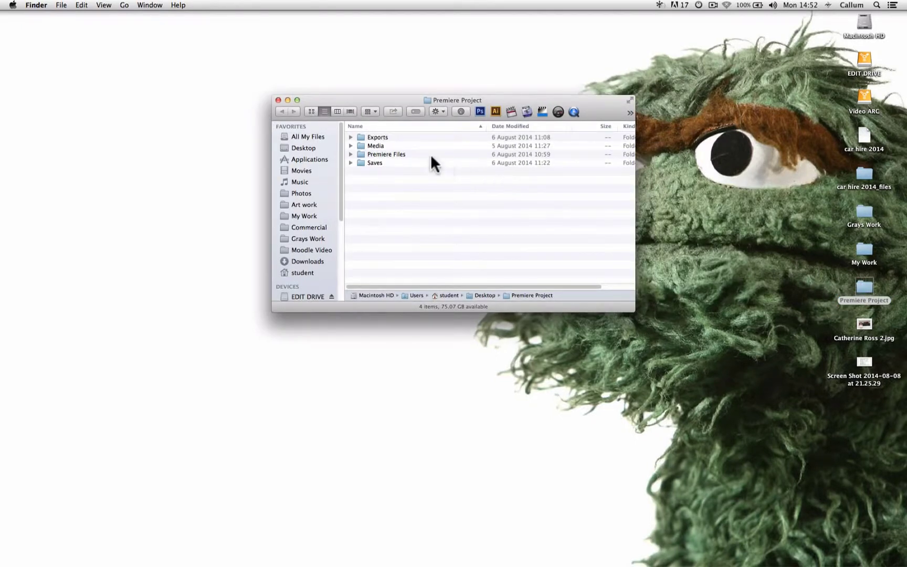
double_click(374, 137)
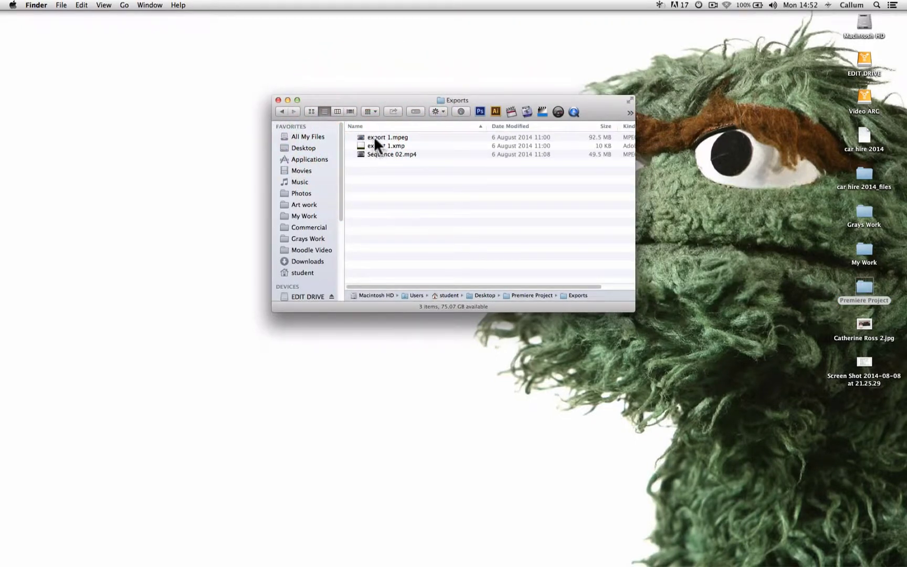
Step: Preview the Sequence 02.mp4 export in Quick Look, then close the preview
left_click(373, 137)
left_click(380, 155)
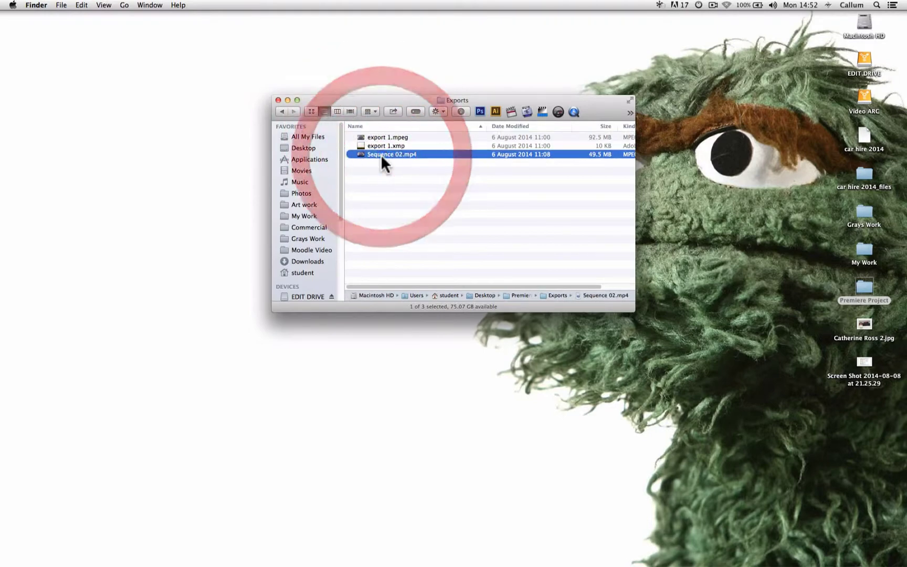
key("space")
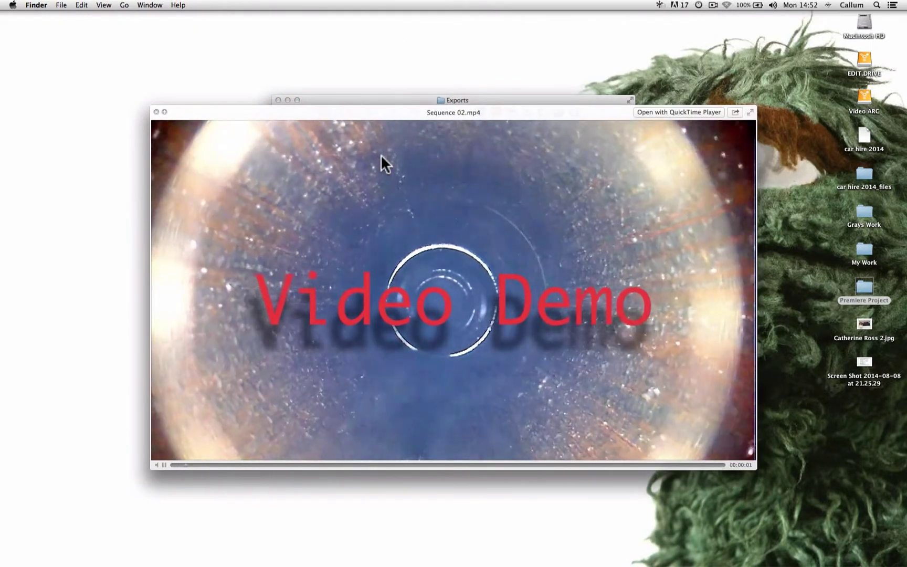
key("space")
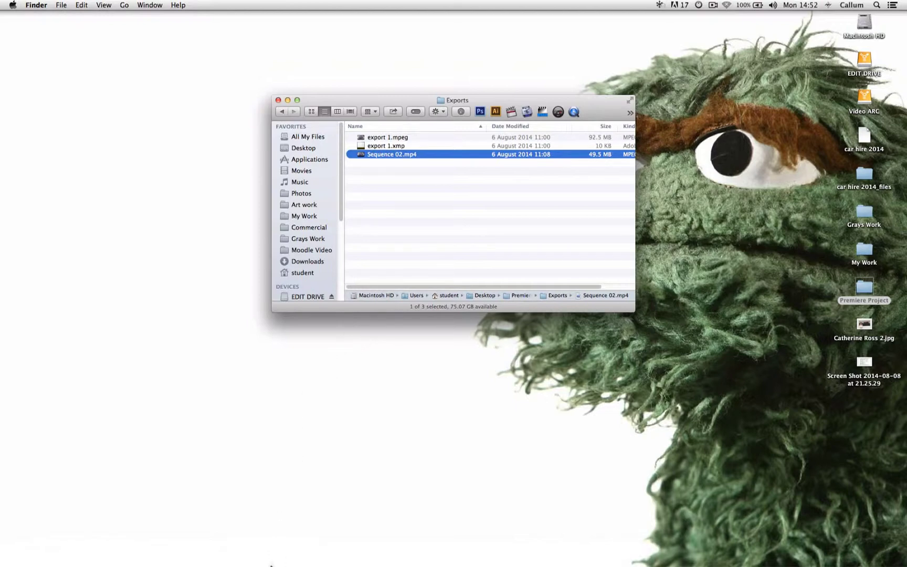
Step: Launch Adobe Encore CS6 from the Dock and start a New Project from the welcome screen
mouse_move(271, 566)
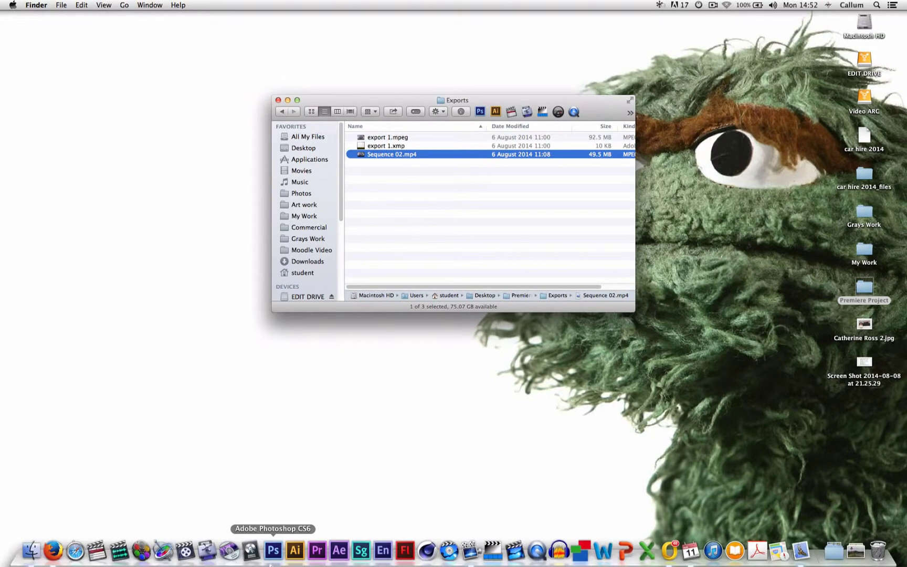
left_click(385, 557)
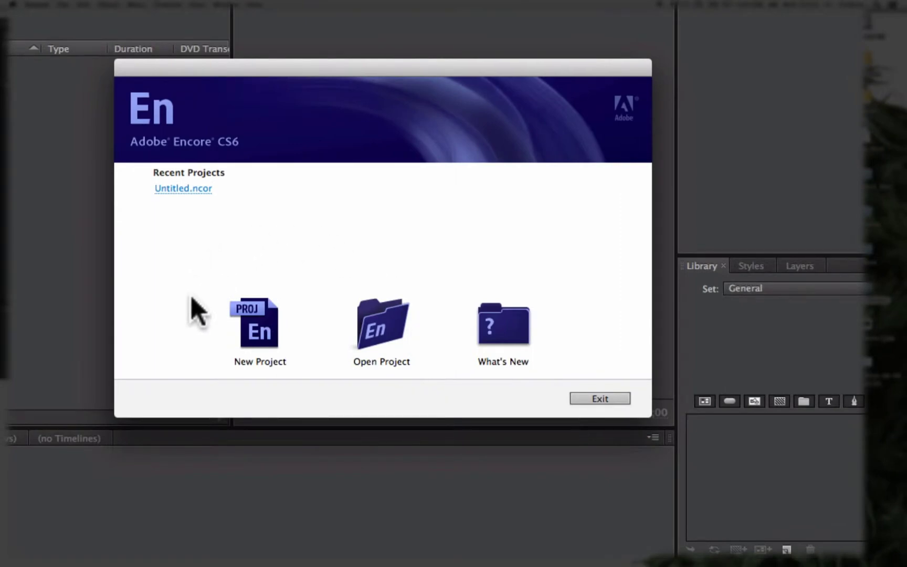
left_click(262, 327)
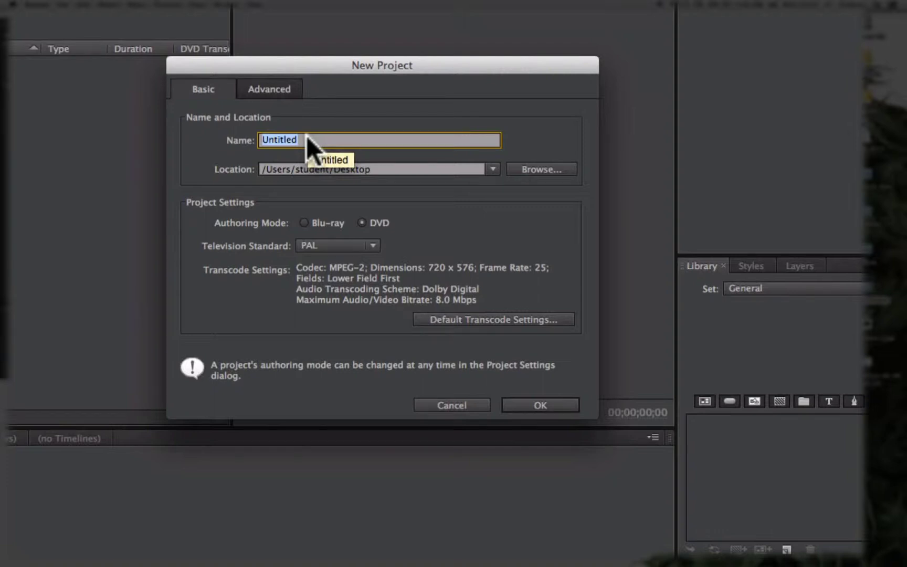
Step: Name the project 'DVD Demo' and store it in a new Desktop folder 'DVD Project'
type("DVD Demo")
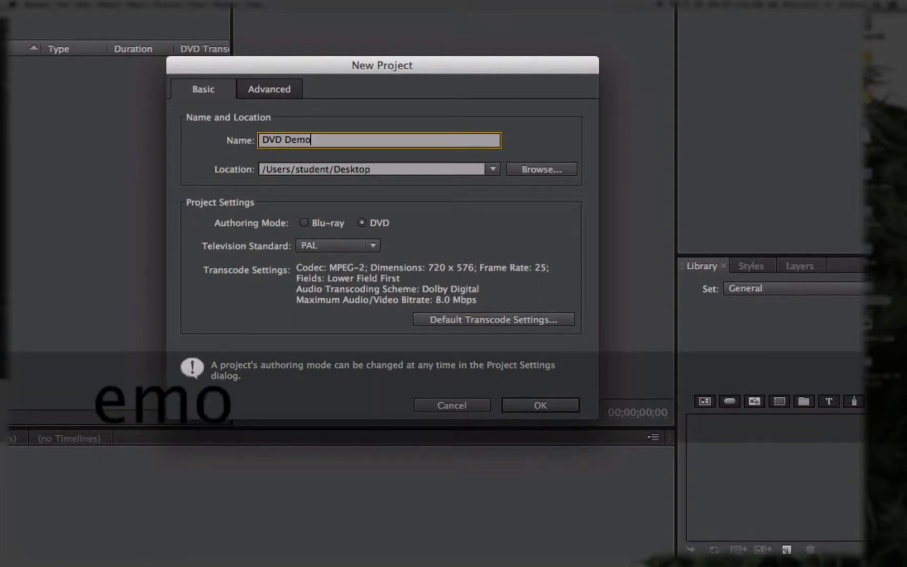
left_click(538, 167)
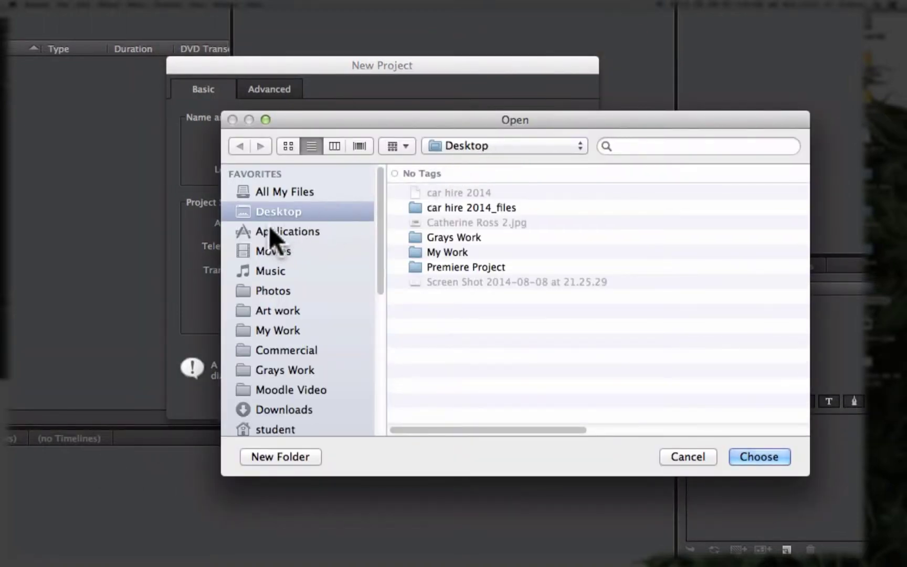
left_click(266, 211)
left_click(292, 456)
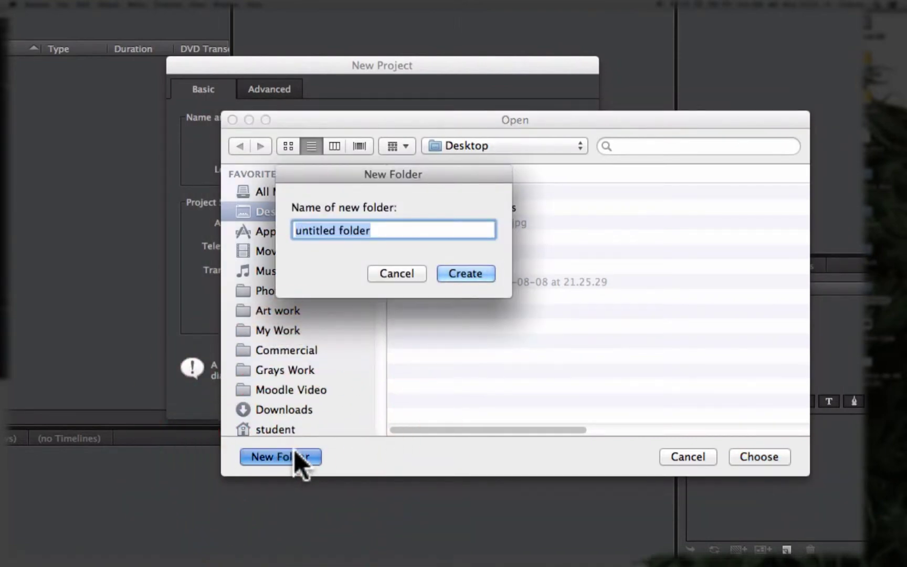
type("DVD ")
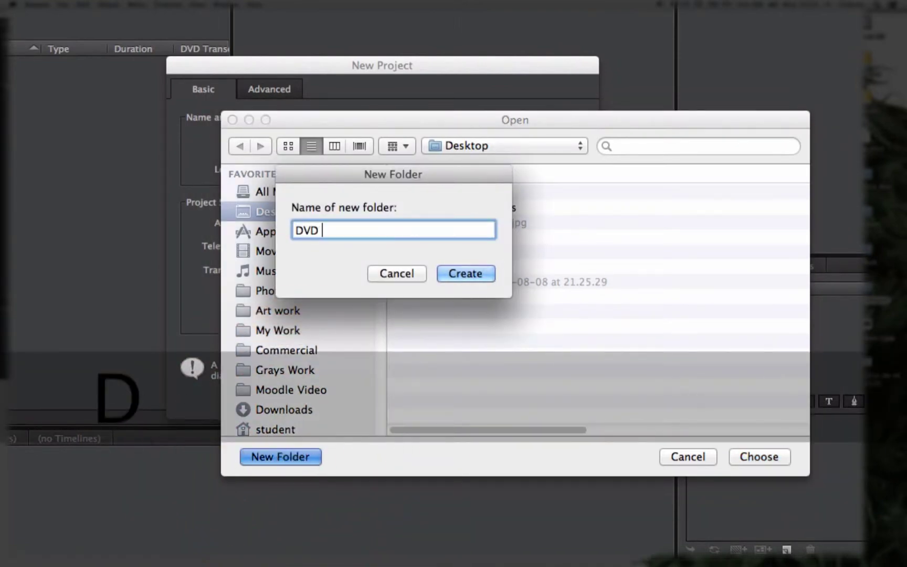
type("Project")
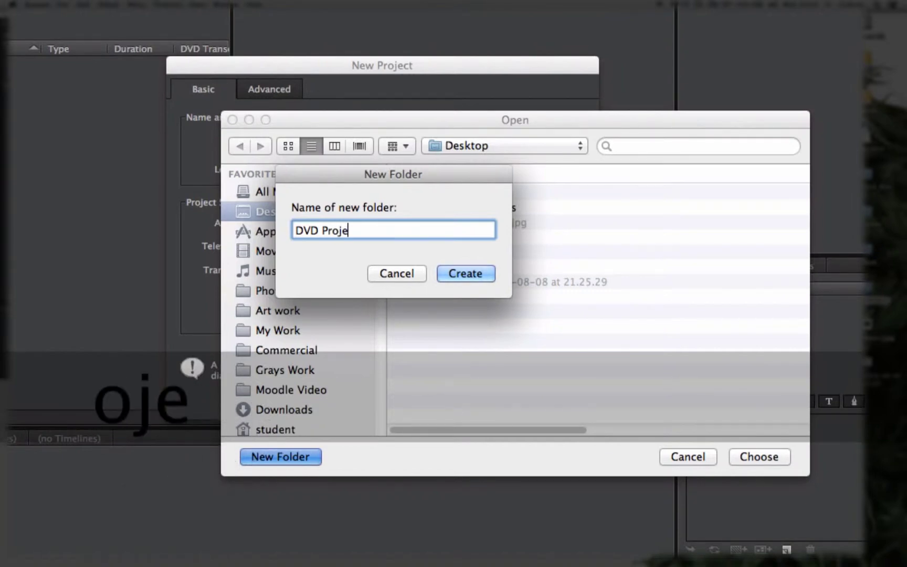
left_click(479, 276)
left_click(765, 455)
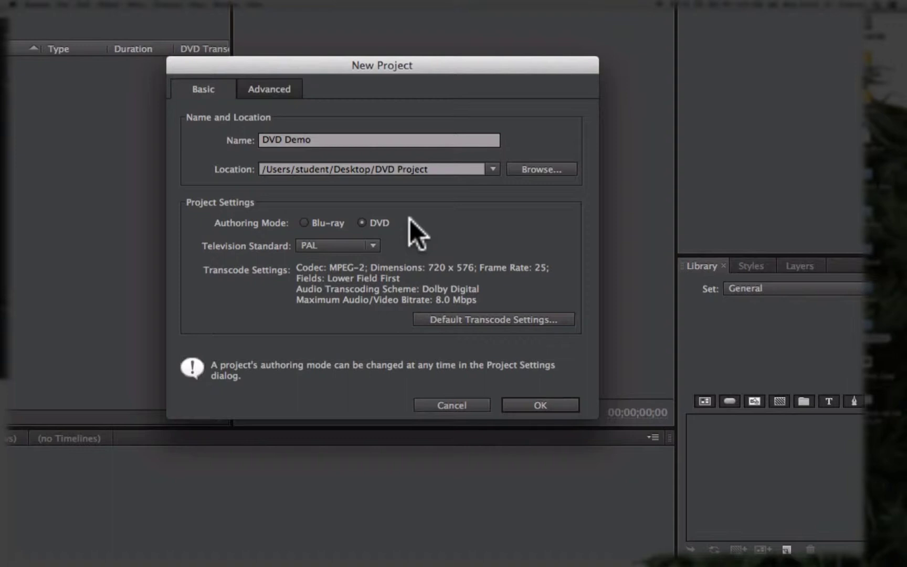
Step: Keep DVD authoring mode with the PAL television standard and create the project
left_click(362, 223)
left_click(373, 245)
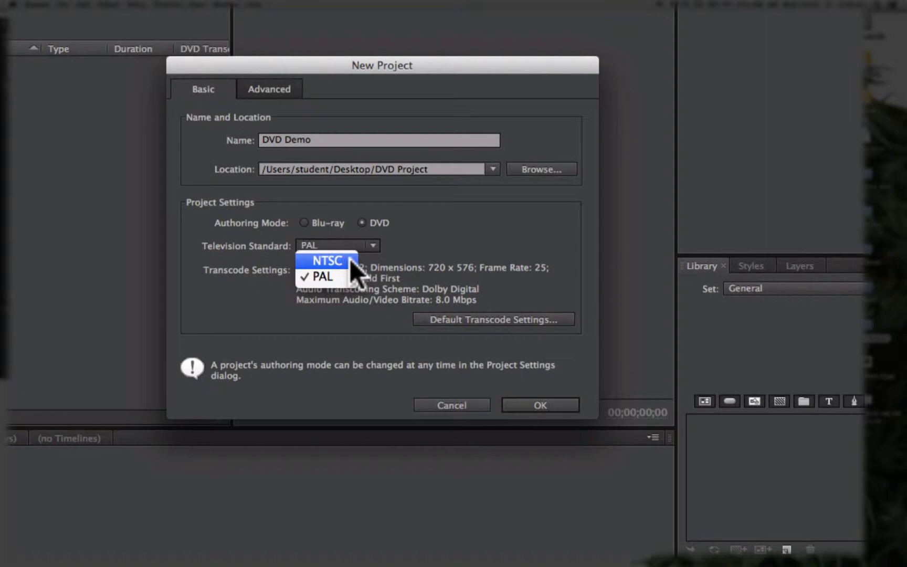
left_click(342, 274)
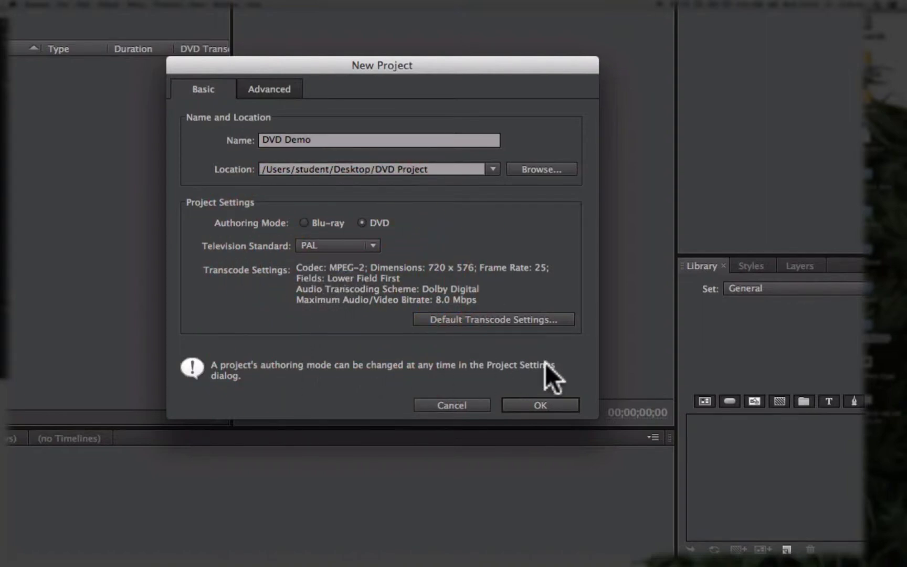
left_click(545, 409)
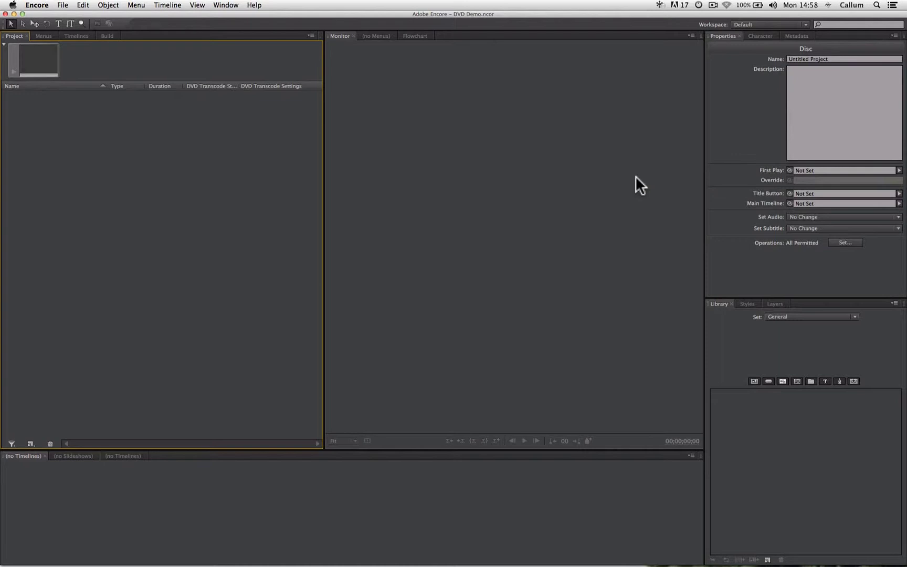
Step: Tour the Menus and Timelines lists, ending on the Build panel's Flash output settings
left_click(376, 36)
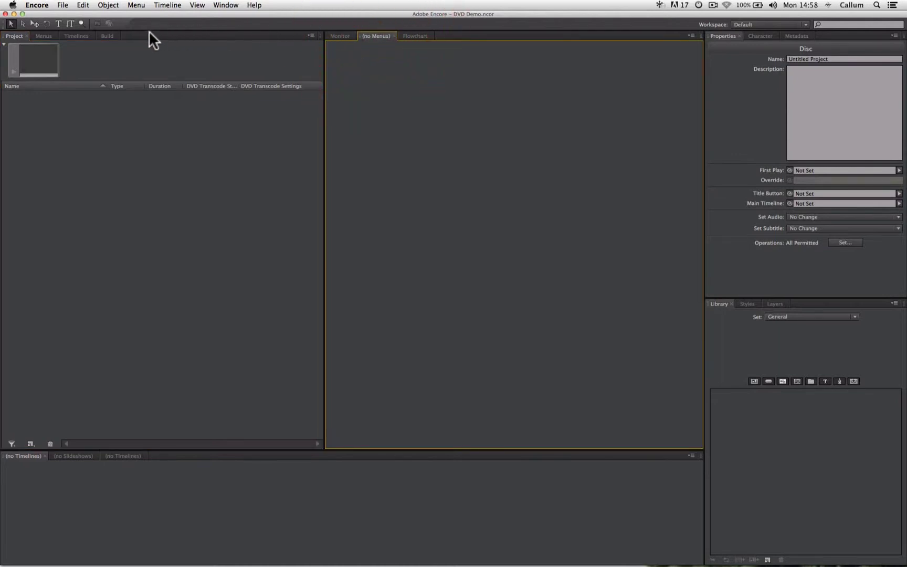
left_click(112, 34)
left_click(72, 35)
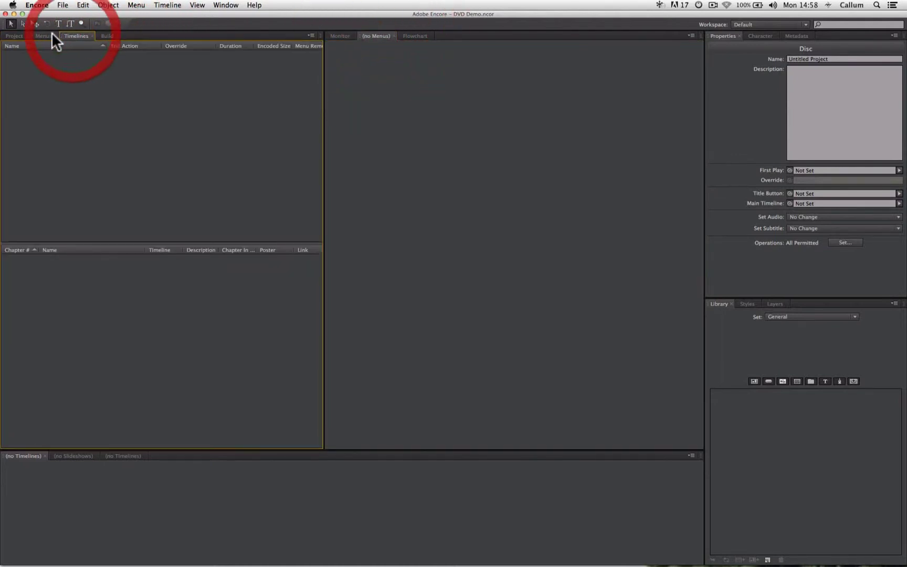
left_click(42, 32)
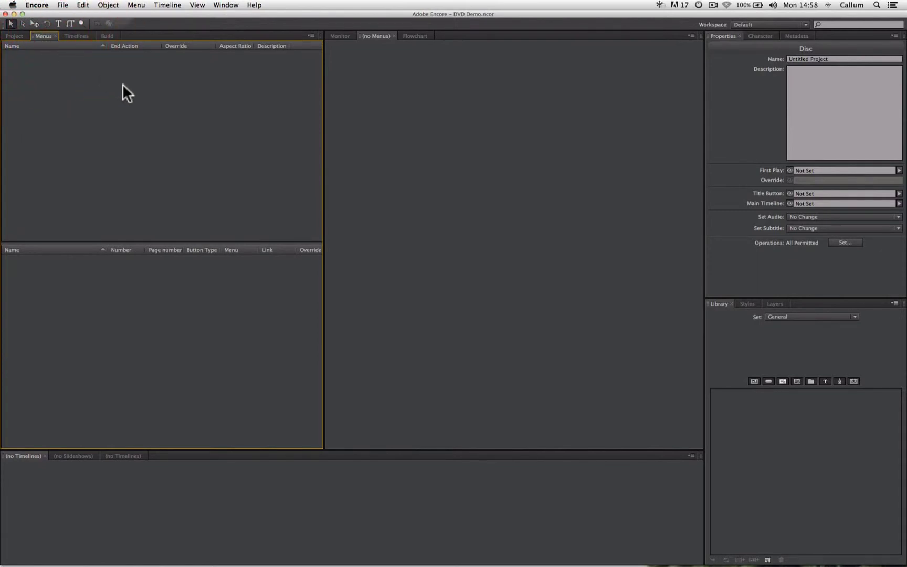
left_click(107, 36)
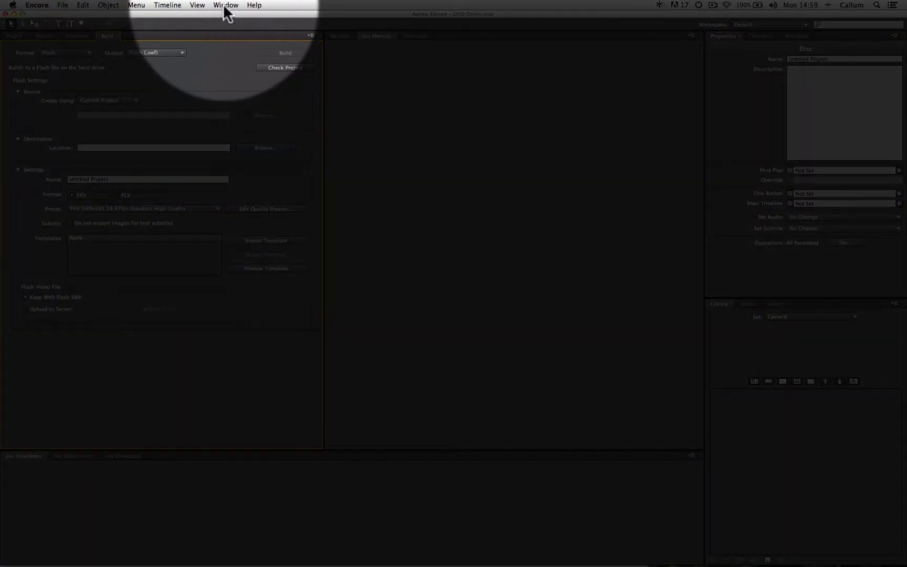
Step: Switch to the Default workspace and reset it to its original layout via Window > Workspace
left_click(226, 7)
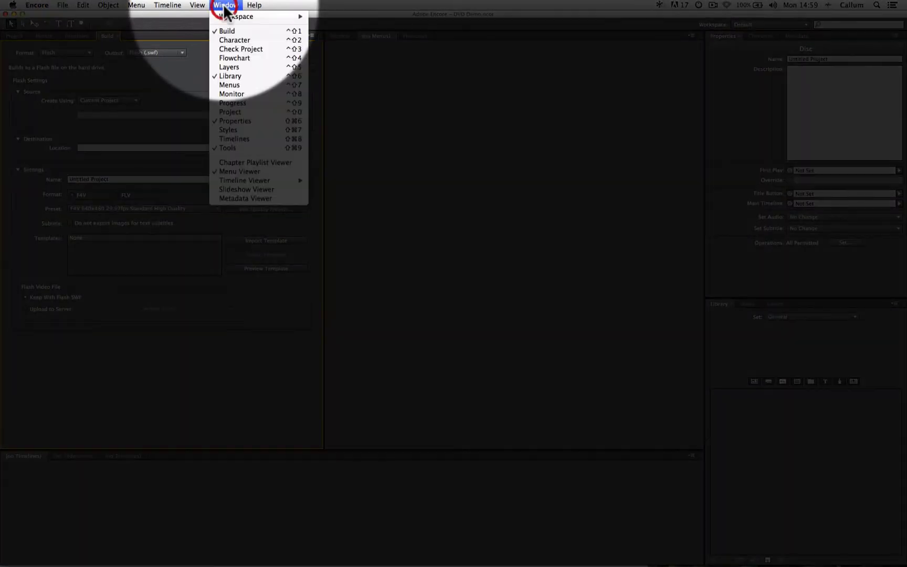
mouse_move(293, 16)
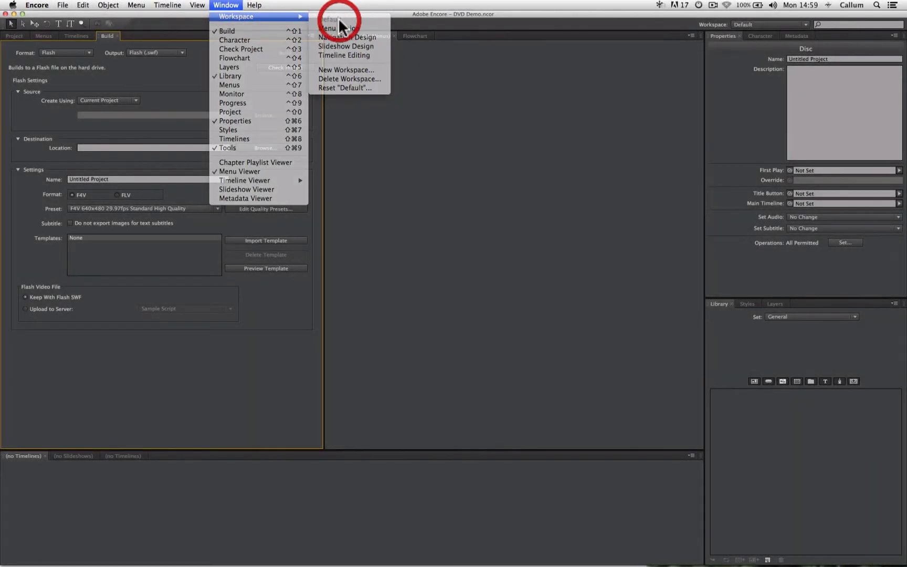
left_click(339, 19)
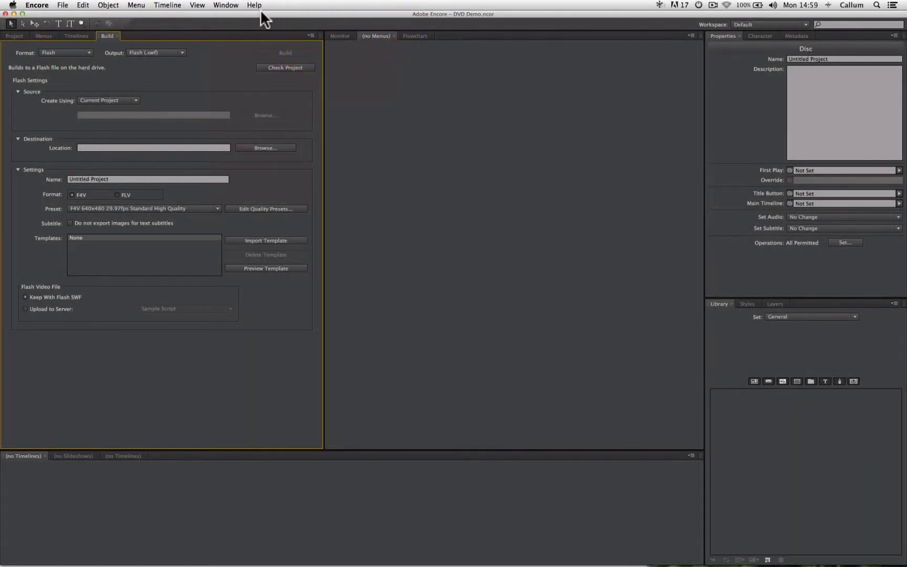
left_click(231, 8)
mouse_move(294, 17)
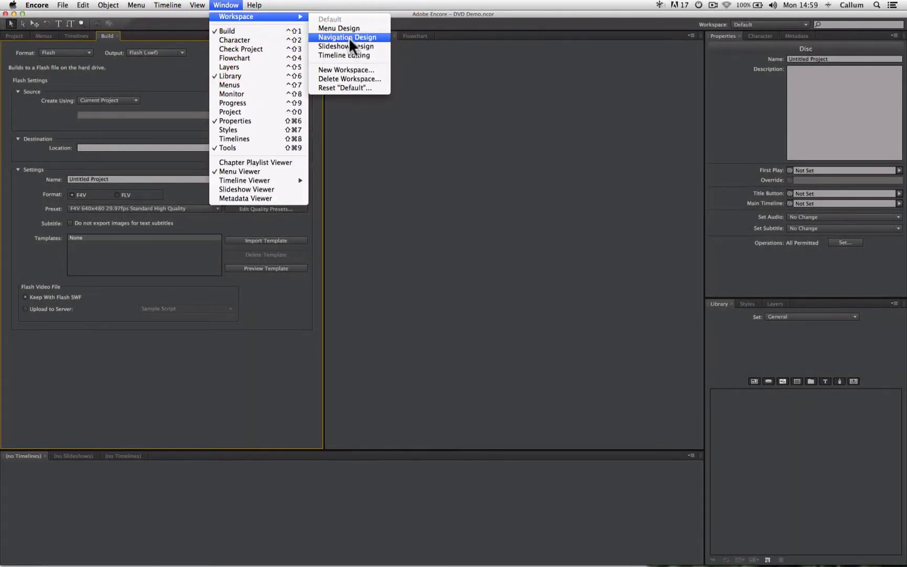
left_click(380, 88)
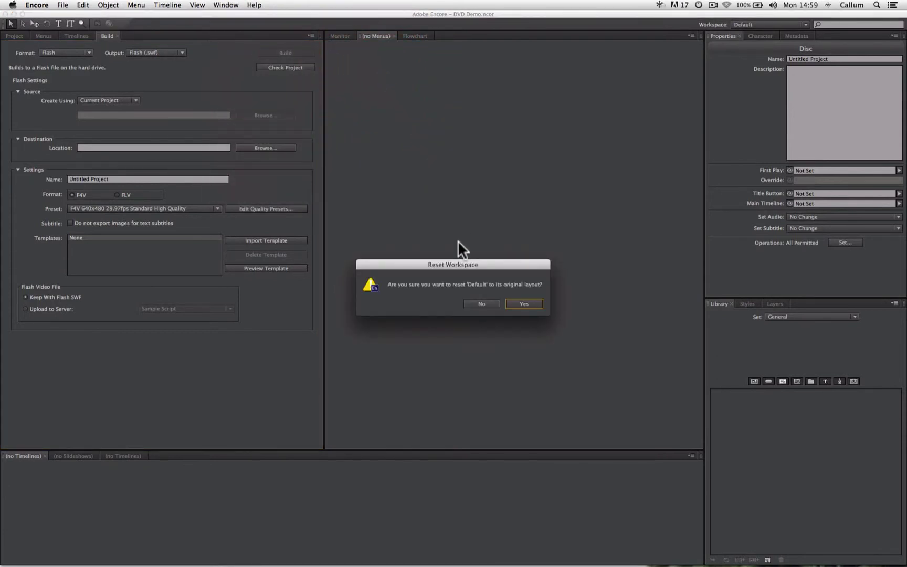
left_click(526, 303)
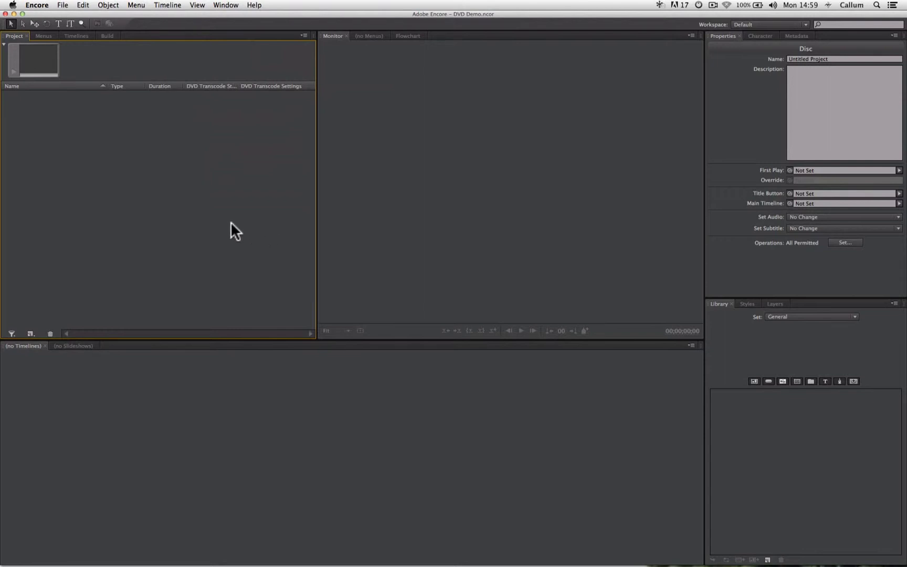
left_click(182, 175)
Step: Activate the Monitor panel and switch to the Flowchart tab showing the Untitled Project disc
left_click(404, 146)
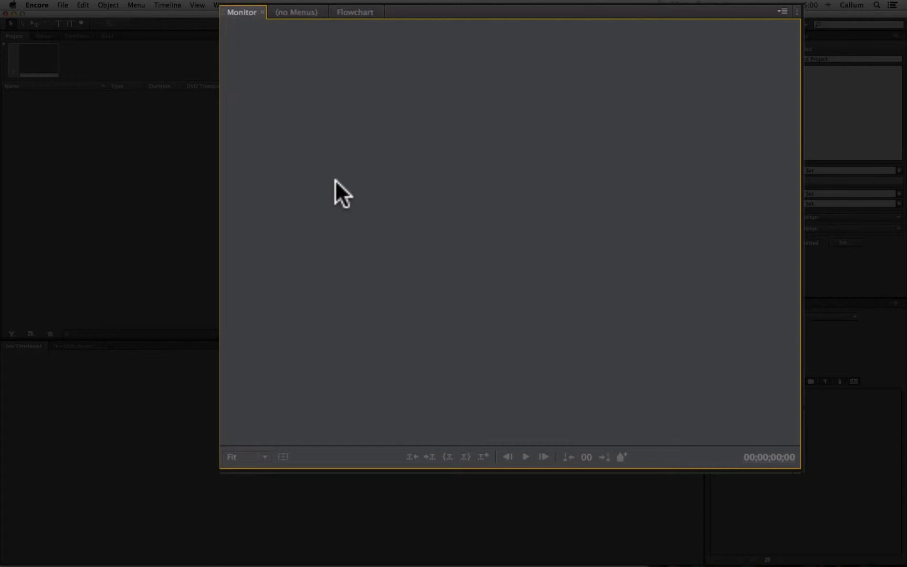
left_click(354, 12)
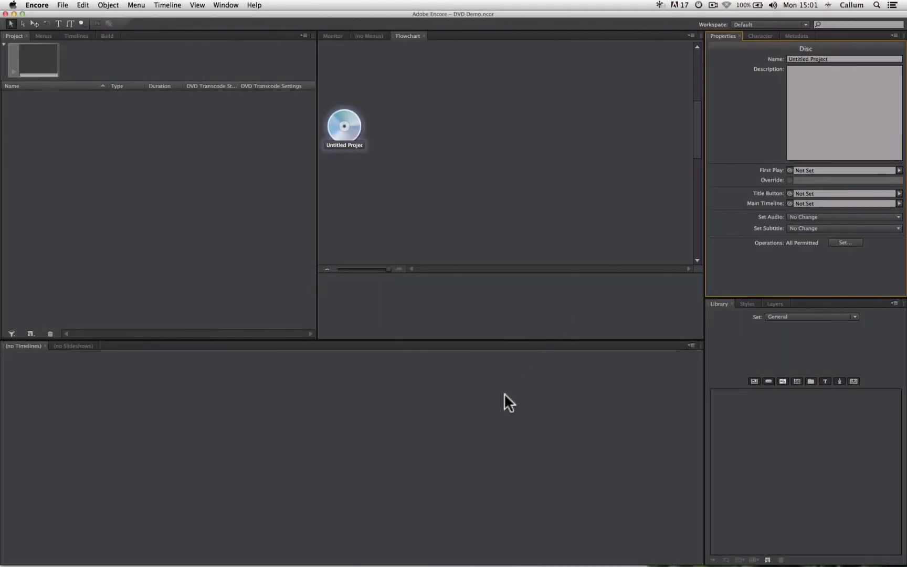
Step: Activate the Timelines panel and switch to the empty Slideshows tab
left_click(503, 394)
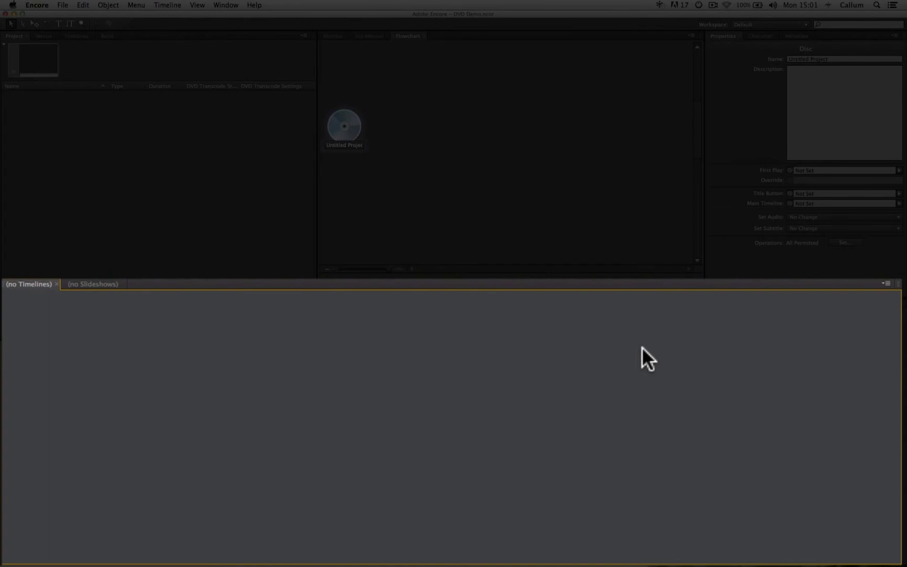
left_click(103, 283)
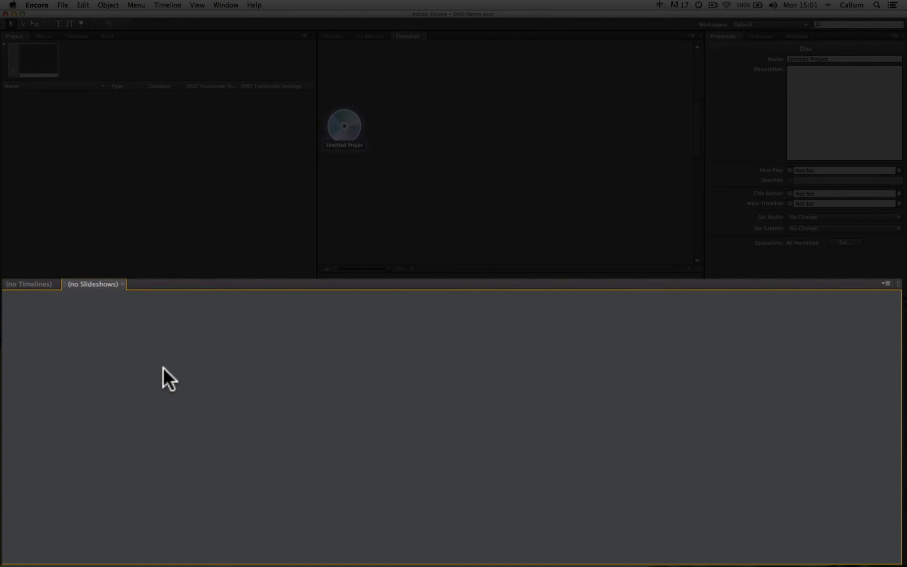
key("grave")
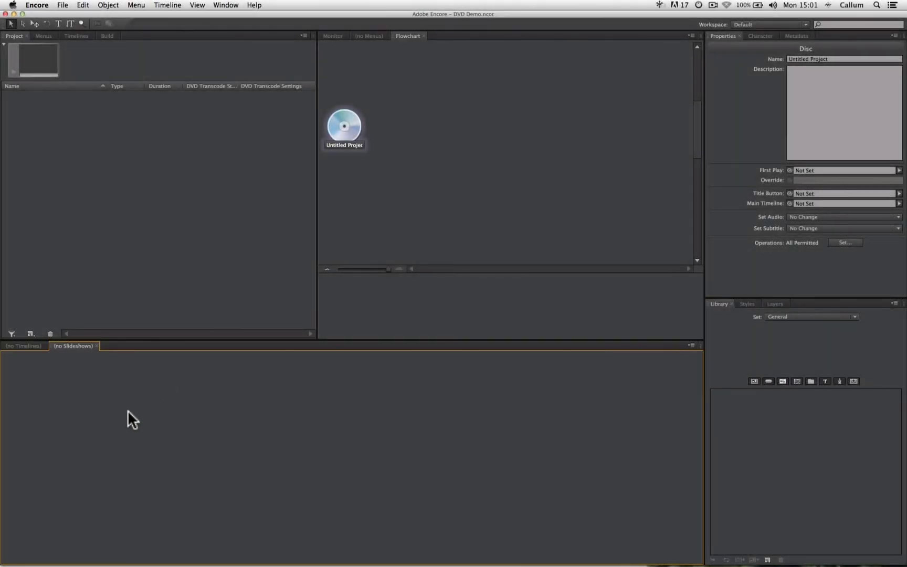